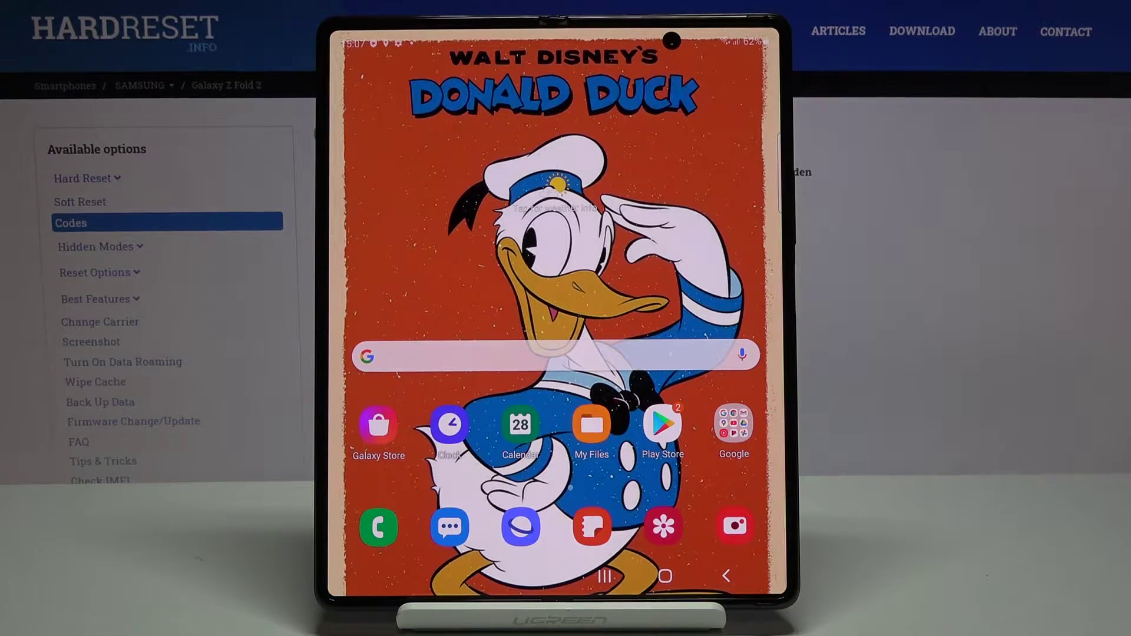
In the Phone app's settings, open the Voicemail notification category, whose sound is currently Spaceline.
{"action": "left_click", "coordinate": [378, 528]}
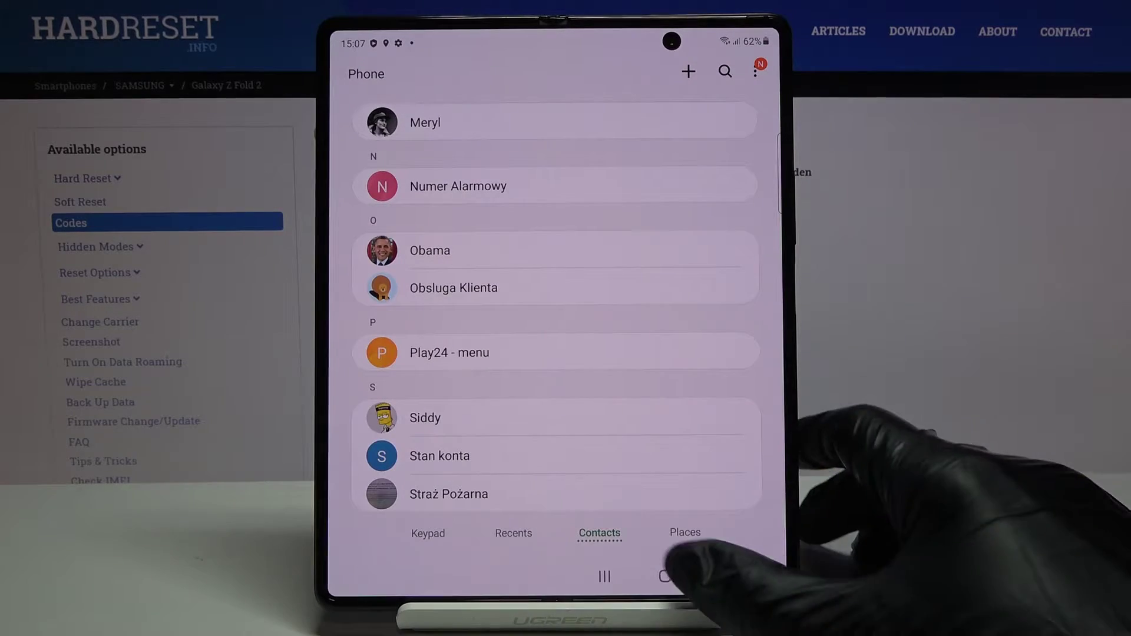
{"action": "left_click", "coordinate": [428, 532]}
{"action": "left_click", "coordinate": [756, 71]}
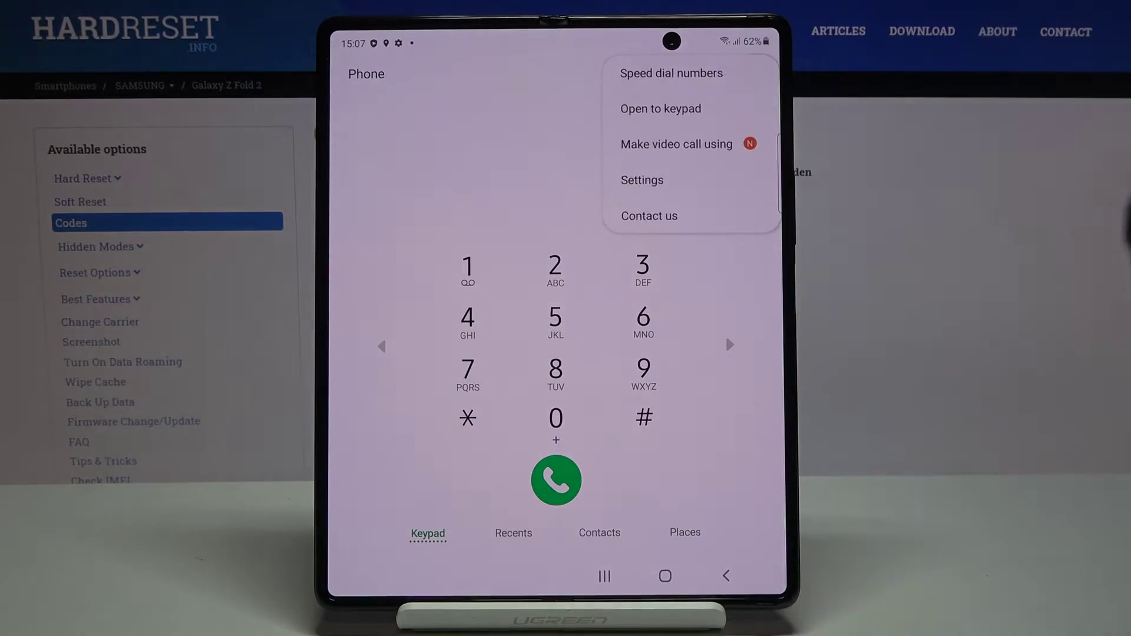
{"action": "left_click", "coordinate": [641, 180]}
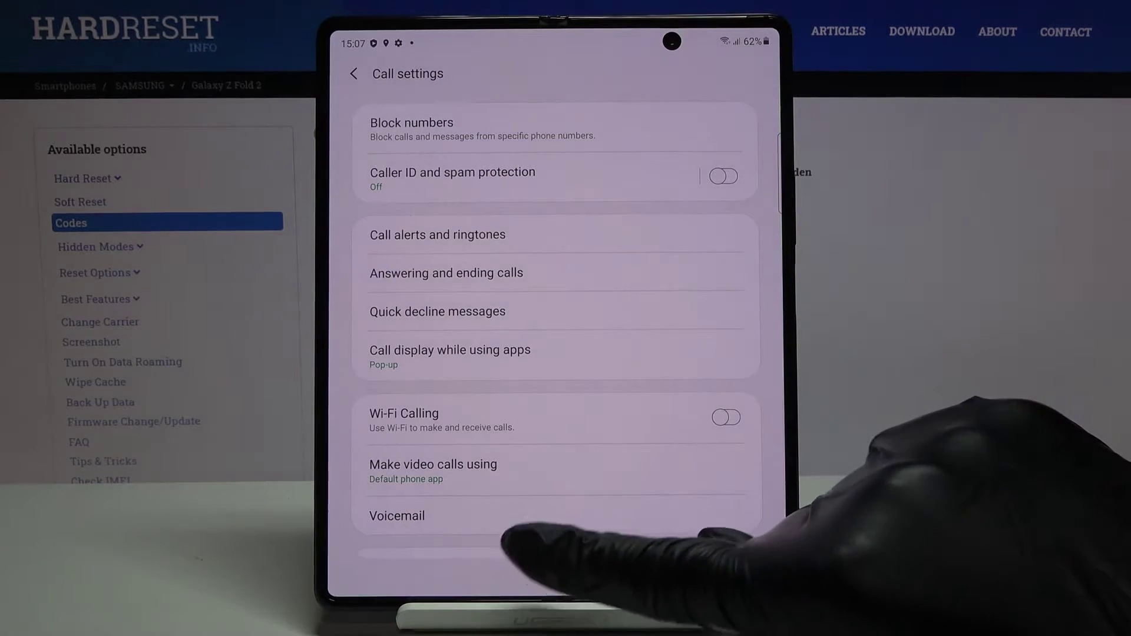
{"action": "scroll", "coordinate": [566, 424], "scroll_direction": "down", "scroll_amount": 2}
{"action": "left_click", "coordinate": [587, 405]}
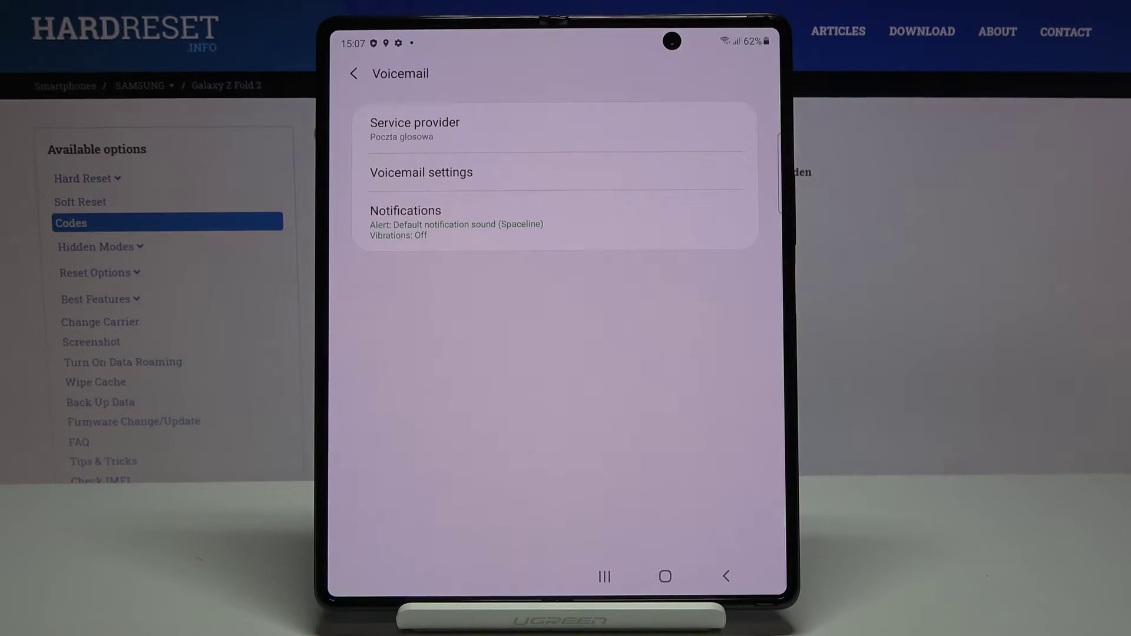
{"action": "left_click", "coordinate": [689, 217]}
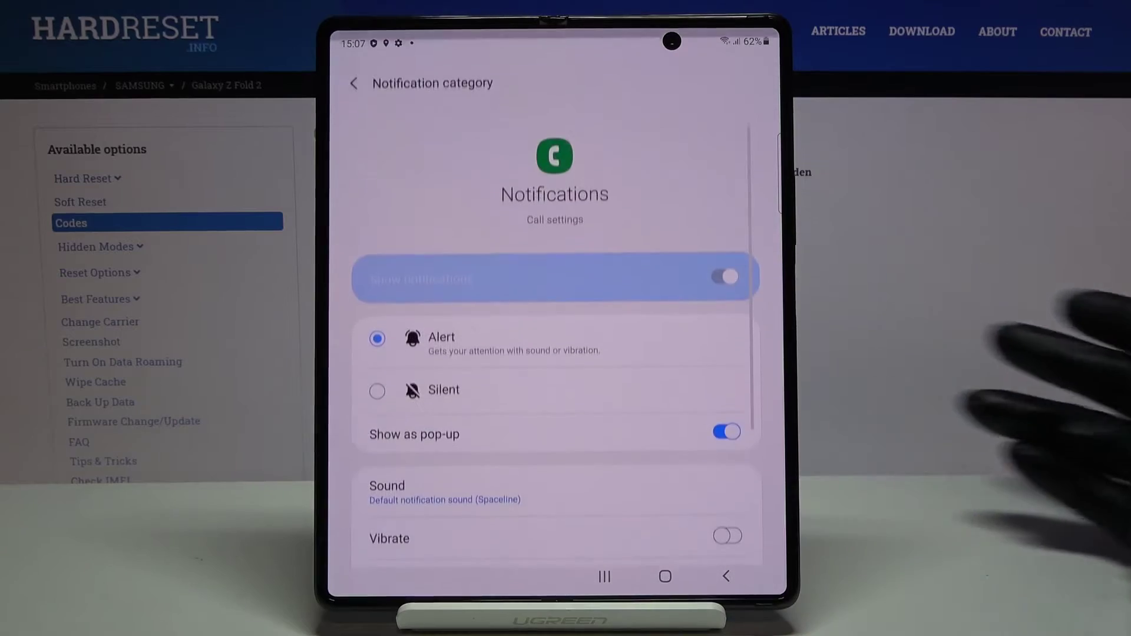
{"action": "scroll", "coordinate": [505, 480], "scroll_direction": "down", "scroll_amount": 3}
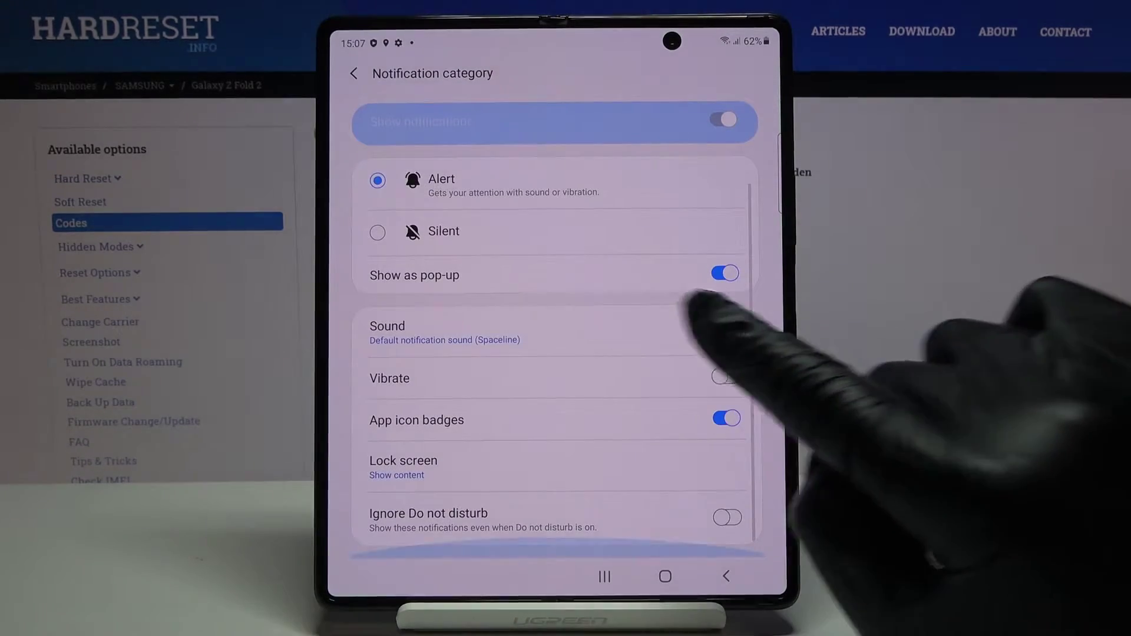
Preview the Evening, Concertina and Clue sounds, then choose 80s Toms from the Retro group.
{"action": "left_click", "coordinate": [686, 331]}
{"action": "scroll", "coordinate": [558, 353], "scroll_direction": "down", "scroll_amount": 10}
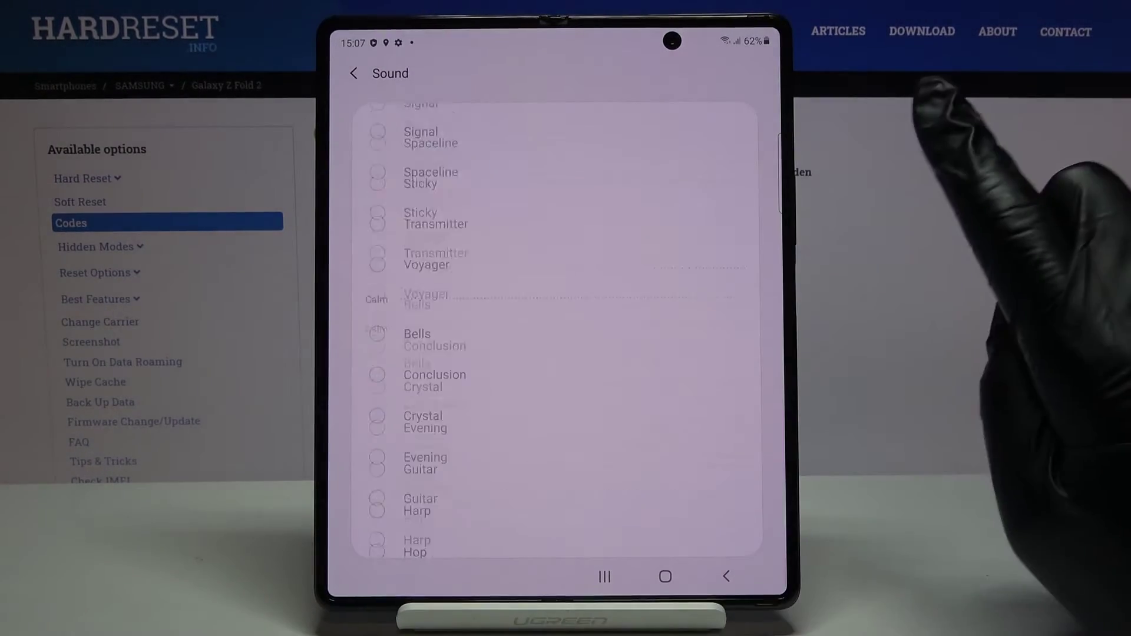
{"action": "scroll", "coordinate": [548, 398], "scroll_direction": "up", "scroll_amount": 5}
{"action": "scroll", "coordinate": [620, 407], "scroll_direction": "up", "scroll_amount": 10}
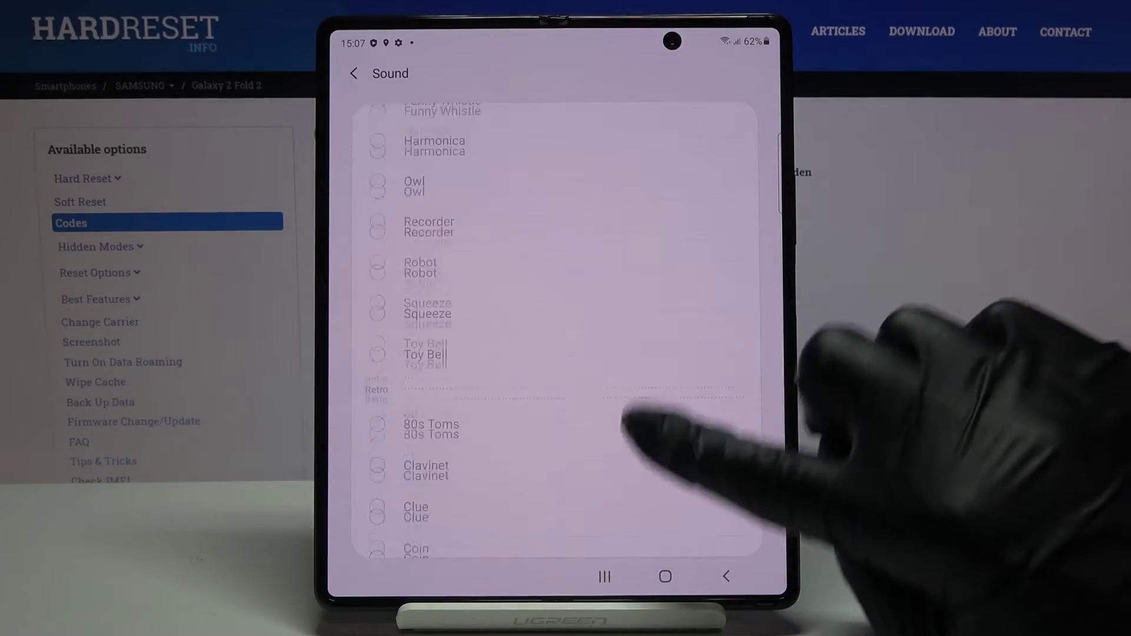
{"action": "scroll", "coordinate": [632, 336], "scroll_direction": "up", "scroll_amount": 3}
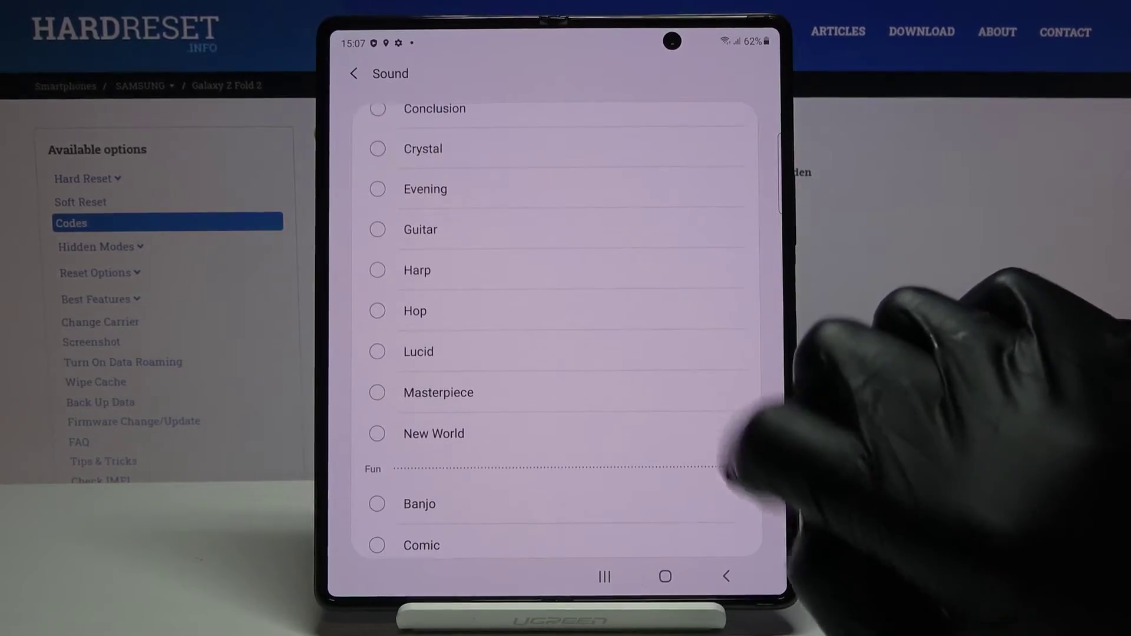
{"action": "scroll", "coordinate": [708, 283], "scroll_direction": "up", "scroll_amount": 1}
{"action": "left_click", "coordinate": [708, 247]}
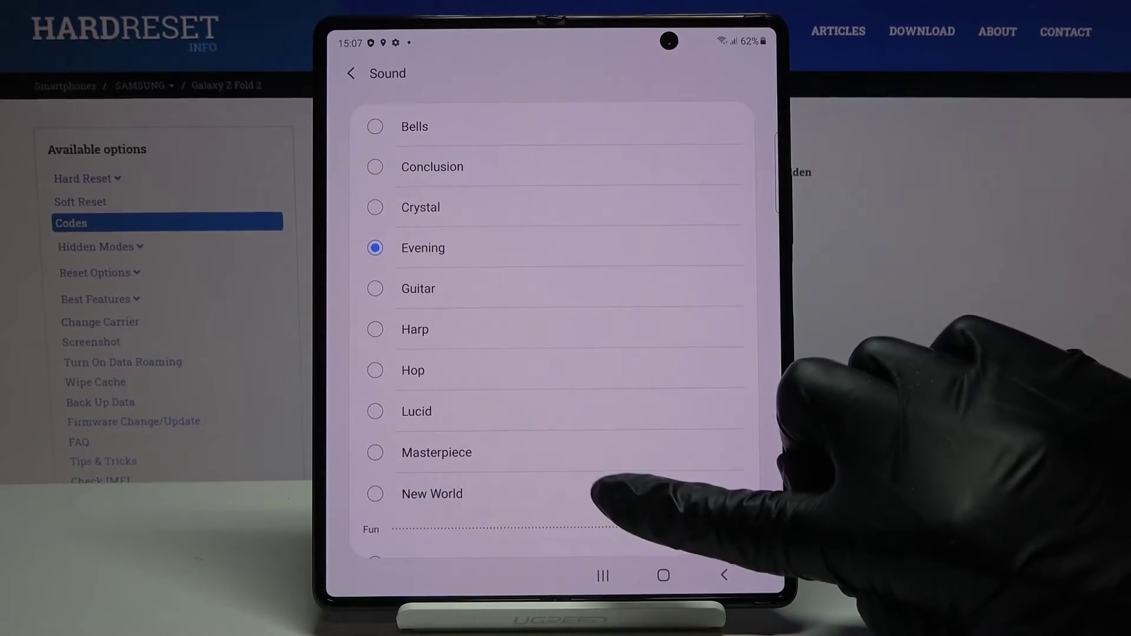
{"action": "scroll", "coordinate": [593, 495], "scroll_direction": "down", "scroll_amount": 3}
{"action": "left_click", "coordinate": [591, 427]}
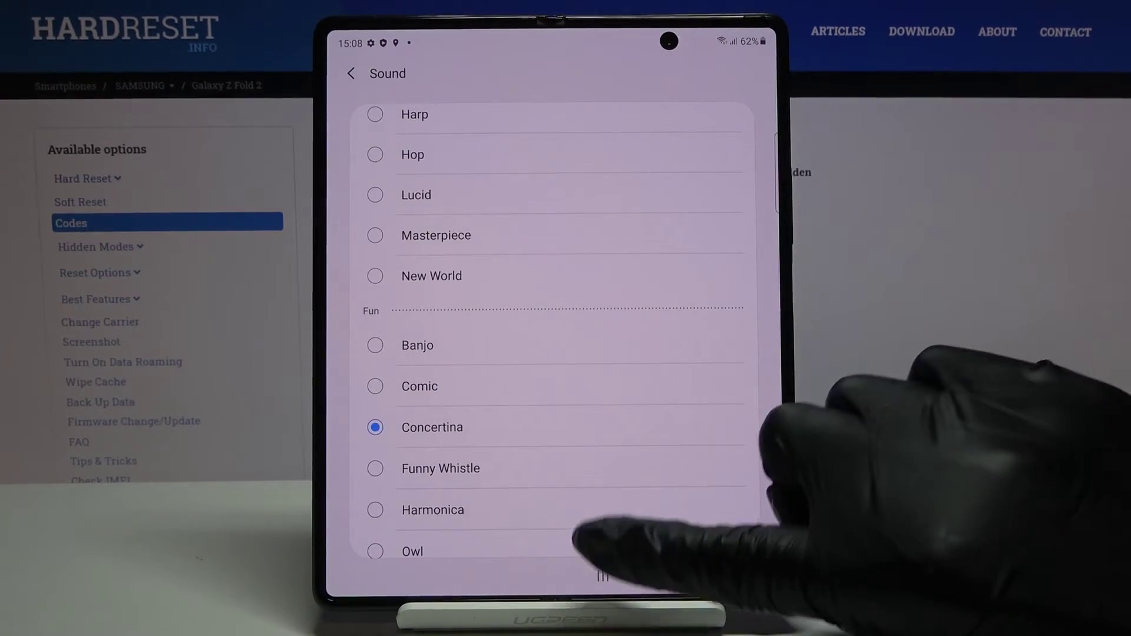
{"action": "scroll", "coordinate": [619, 398], "scroll_direction": "down", "scroll_amount": 3}
{"action": "scroll", "coordinate": [566, 371], "scroll_direction": "down", "scroll_amount": 3}
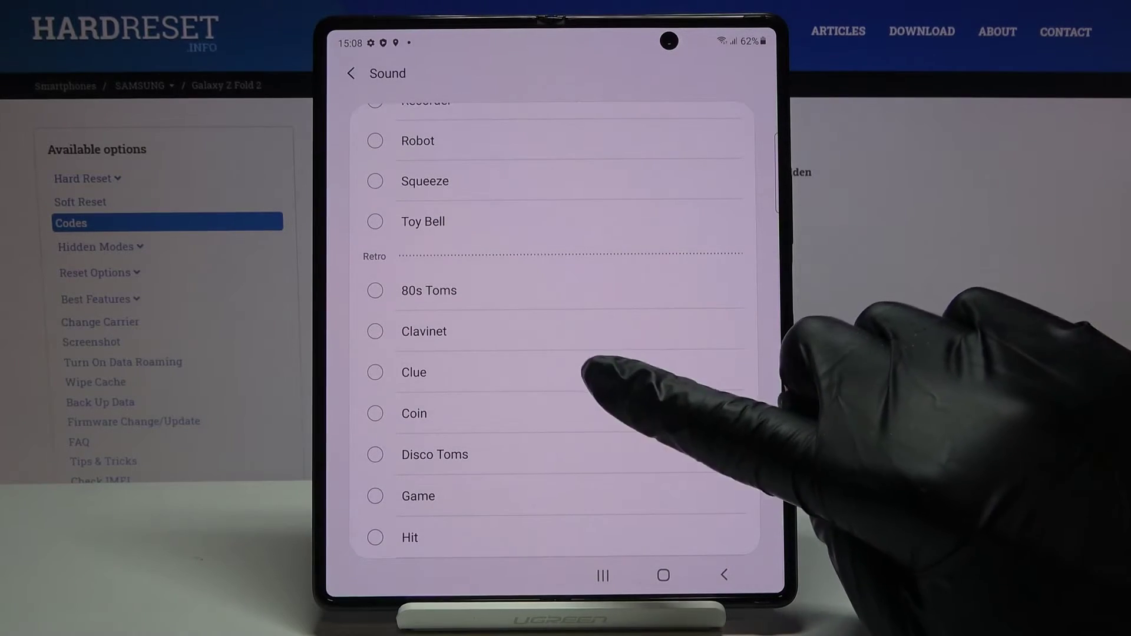
{"action": "left_click", "coordinate": [584, 367]}
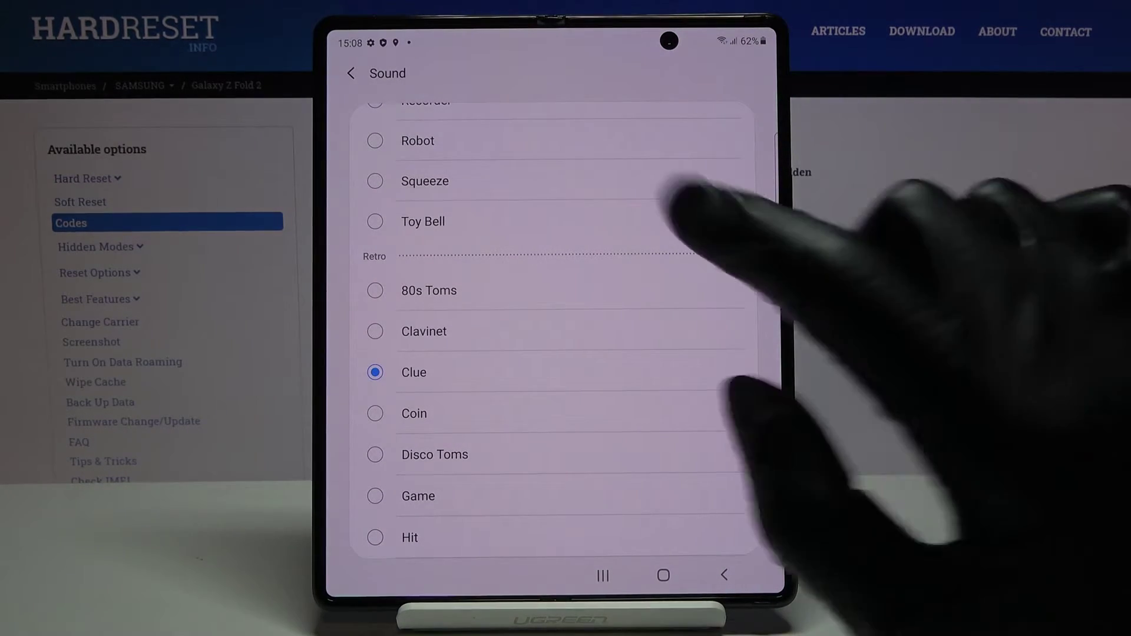
{"action": "left_click", "coordinate": [643, 290]}
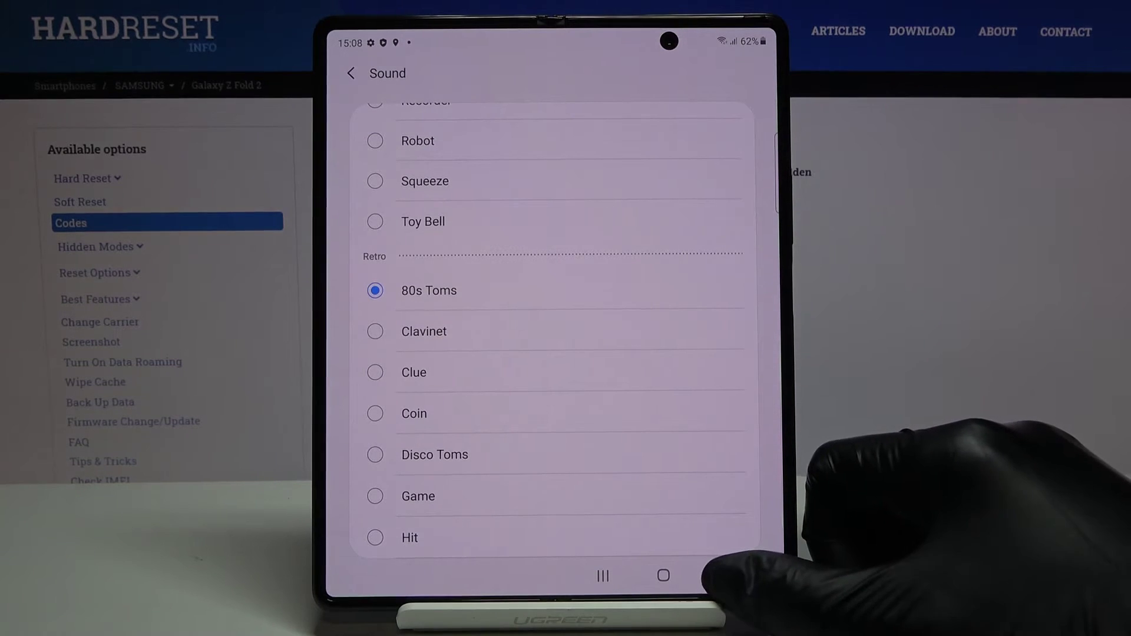
Go back to the voicemail notification category, where the sound now reads 80s Toms.
{"action": "left_click", "coordinate": [724, 575]}
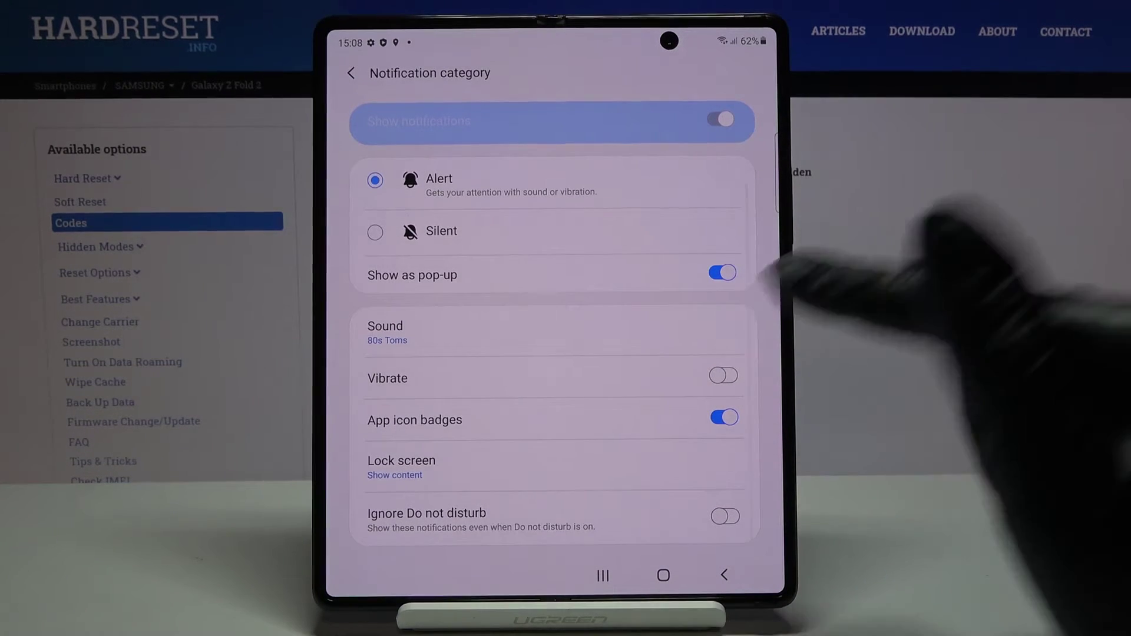